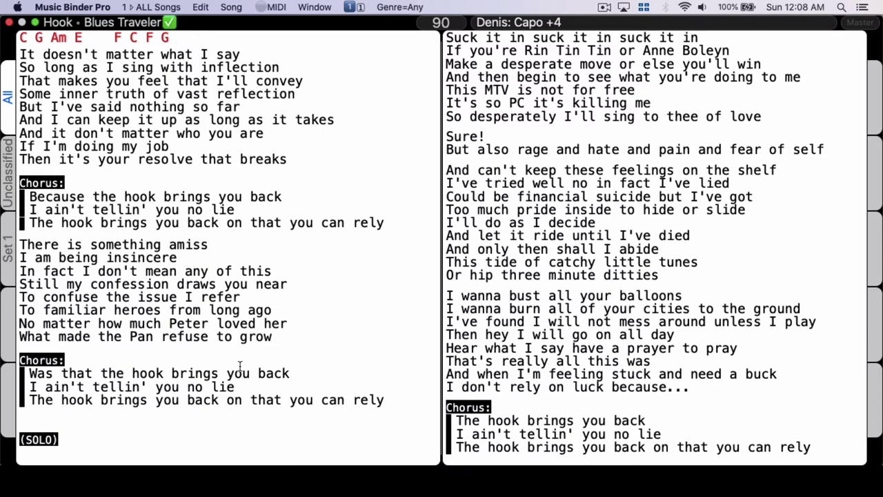
Find and flag the songs Good People, Hook, Turn Turn Turn and Suspicious Mind in that order.
{"action": "type", "text": "goo"}
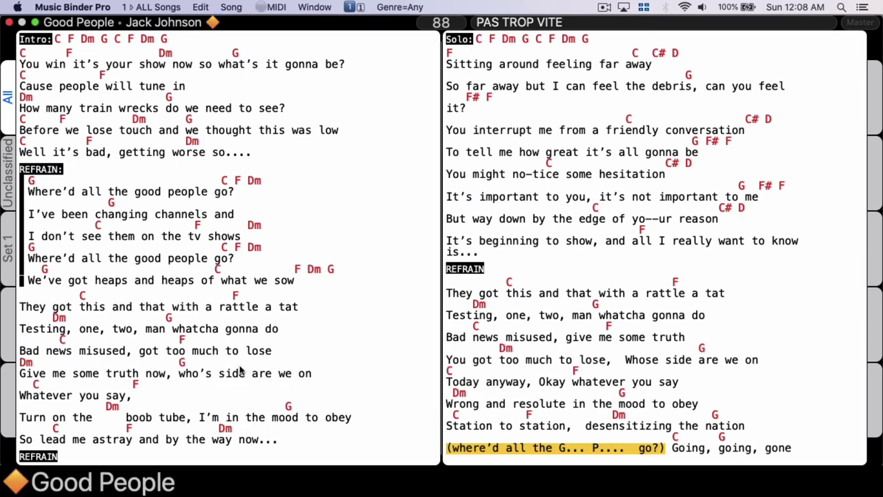
{"action": "type", "text": "hook"}
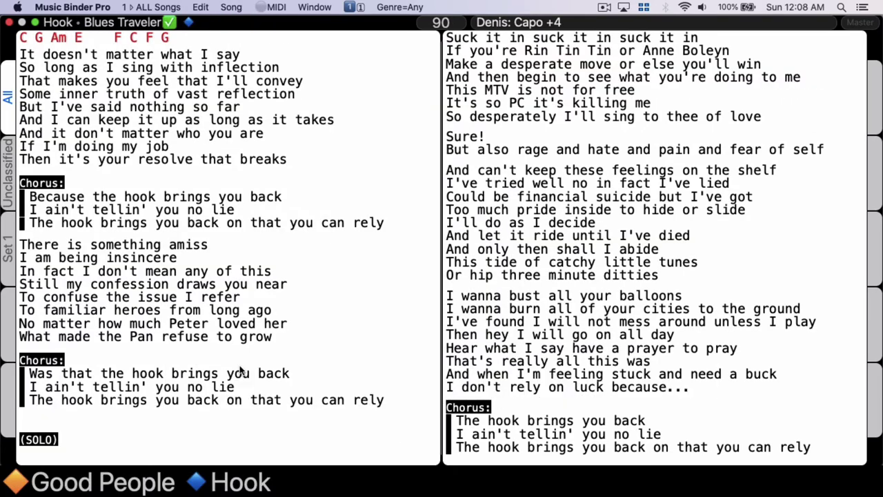
{"action": "type", "text": "t"}
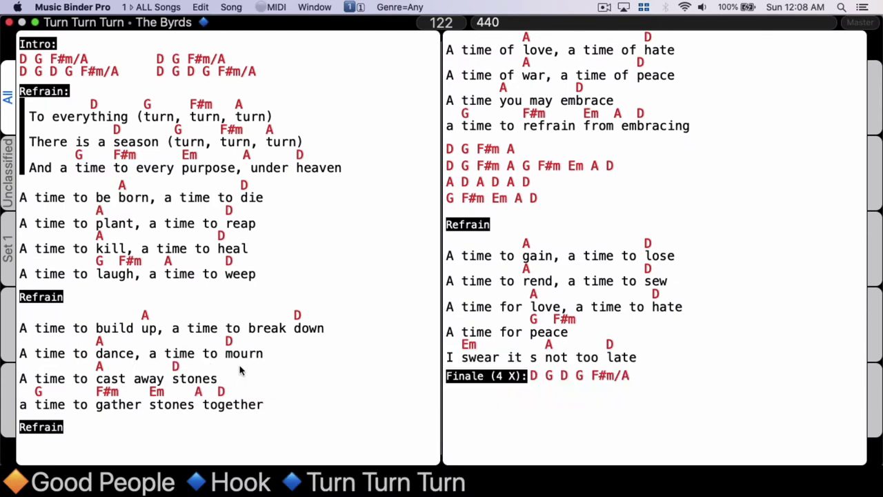
{"action": "type", "text": "susp"}
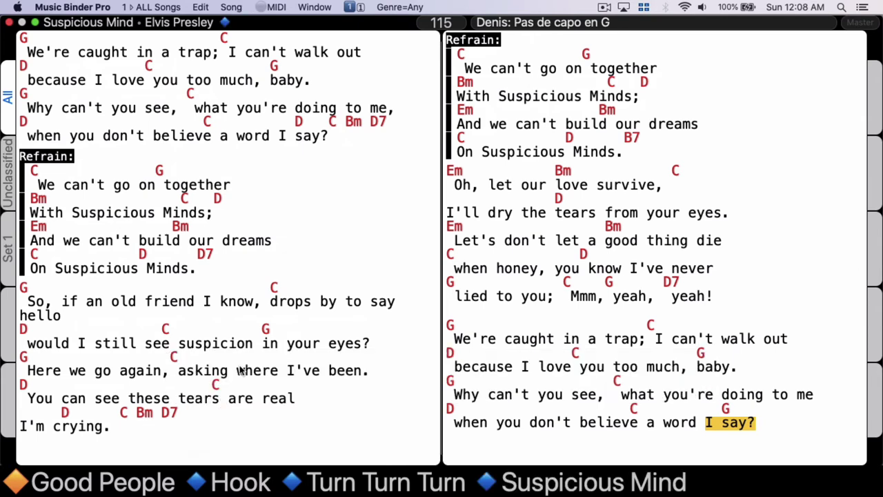
Move Suspicious Mind to the front of the flagged songs and view the list of flags.
{"action": "key", "text": "super+Up"}
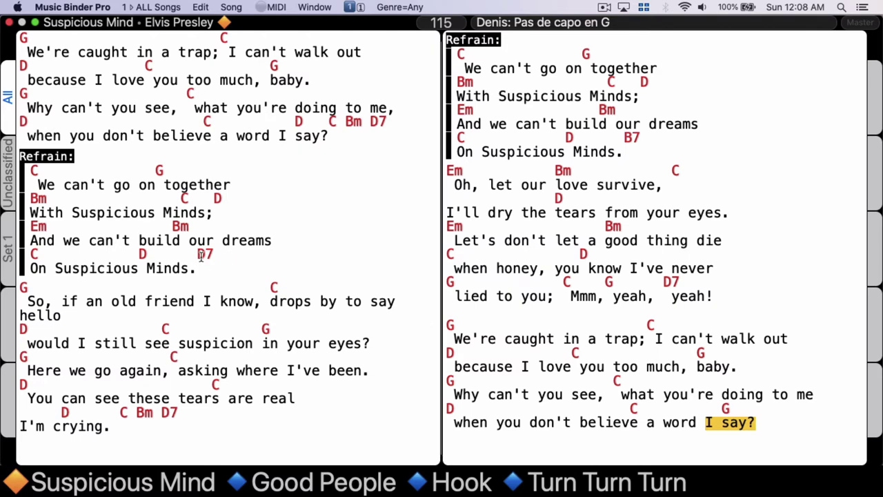
{"action": "key", "text": "Escape"}
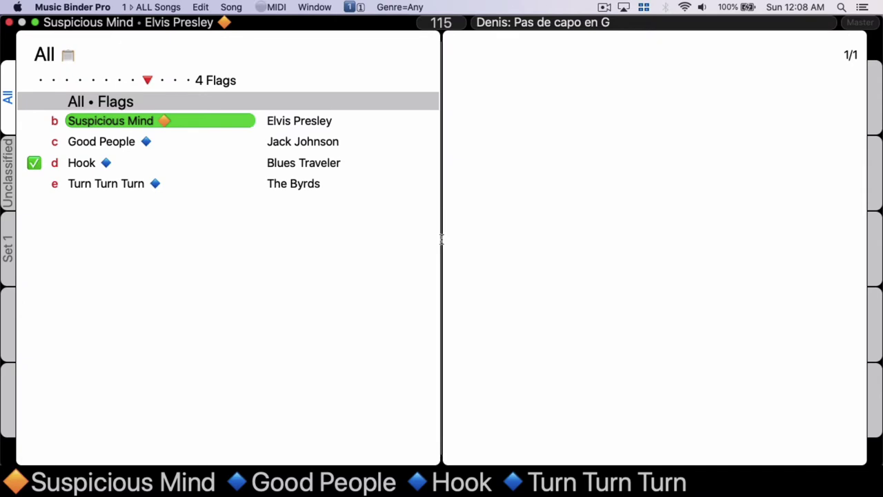
{"action": "left_click", "coordinate": [441, 239]}
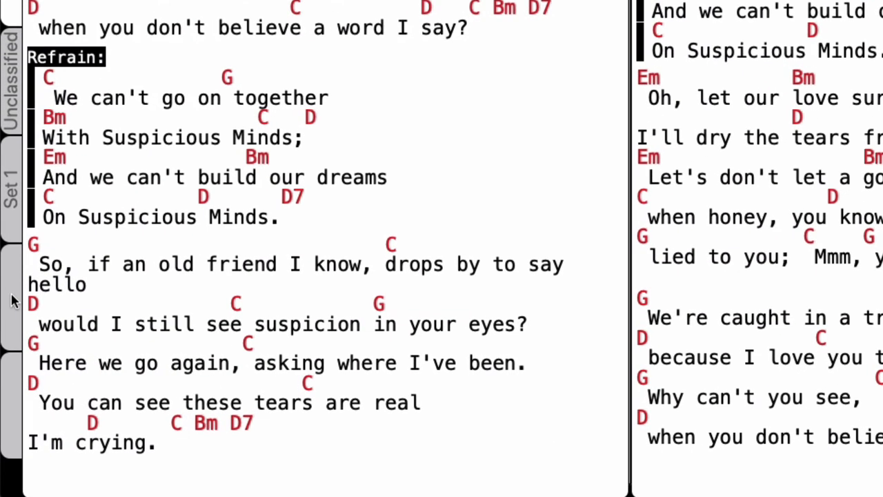
Start a new setlist in the empty tab below Set 1, filter to only flagged songs and add all of them.
{"action": "left_click", "coordinate": [11, 302]}
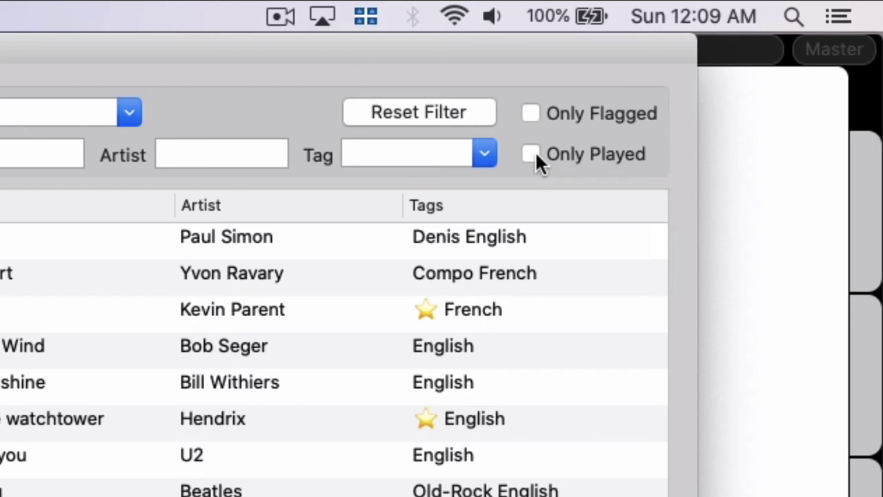
{"action": "left_click", "coordinate": [531, 112]}
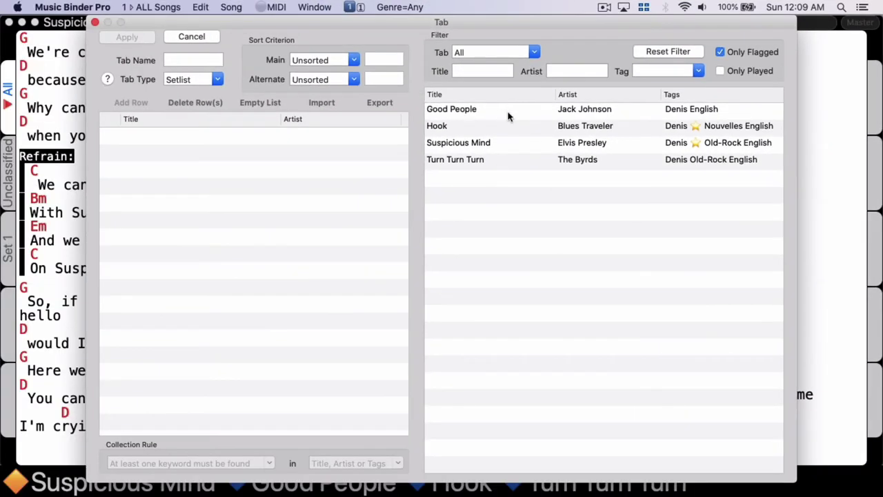
{"action": "left_click", "coordinate": [509, 109]}
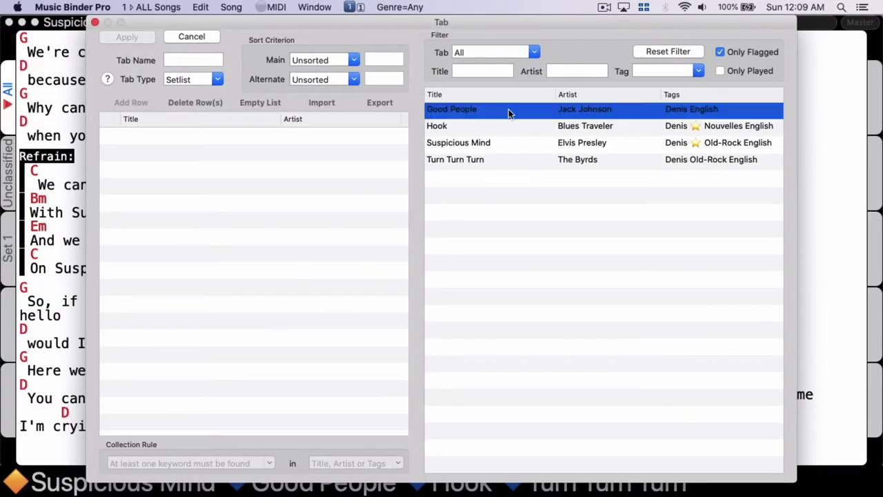
{"action": "left_click", "coordinate": [511, 159], "text": "shift"}
{"action": "left_click_drag", "start_coordinate": [511, 160], "coordinate": [237, 192]}
Name the new setlist tab "set 2" and apply it.
{"action": "left_click", "coordinate": [205, 61]}
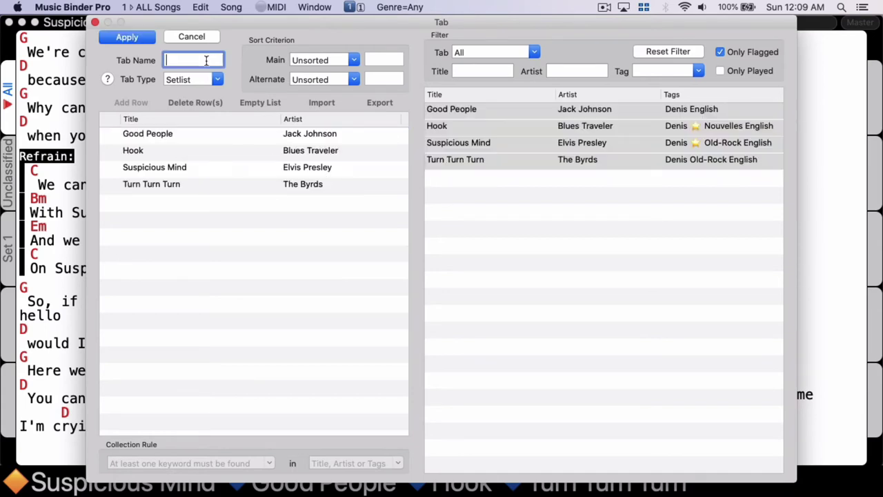
{"action": "type", "text": "set 2"}
{"action": "left_click", "coordinate": [135, 38]}
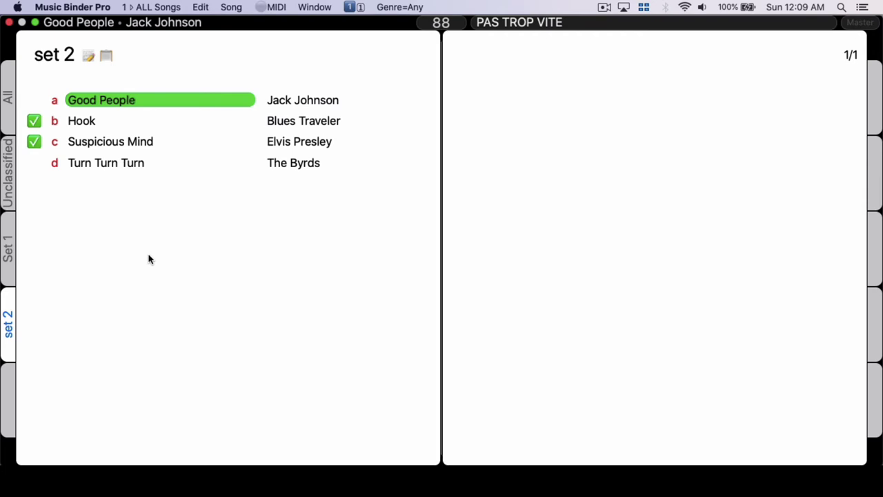
In the All tab, find and flag Mary had a little lamb, Turn Turn Turn and Suspicious Mind.
{"action": "left_click", "coordinate": [10, 99]}
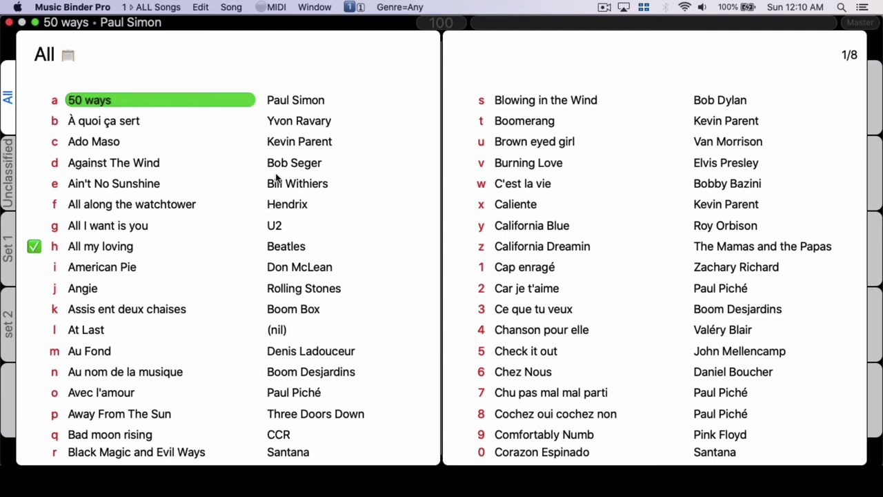
{"action": "type", "text": "mar"}
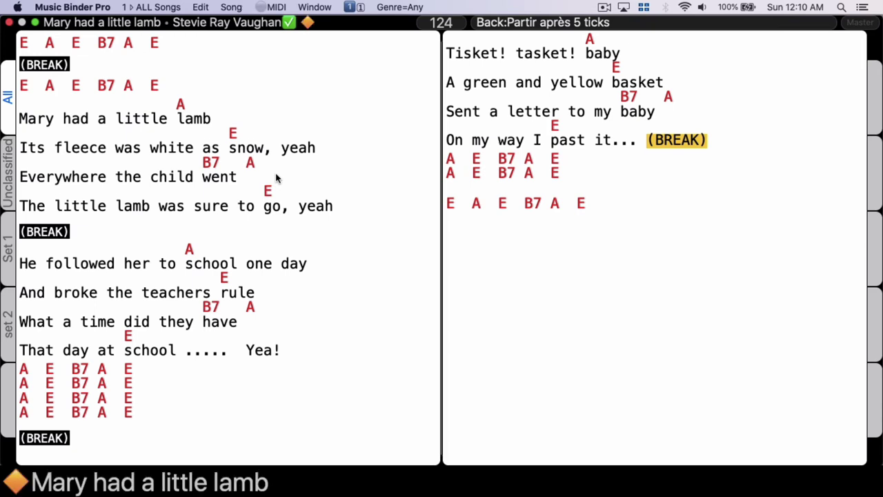
{"action": "type", "text": "turn"}
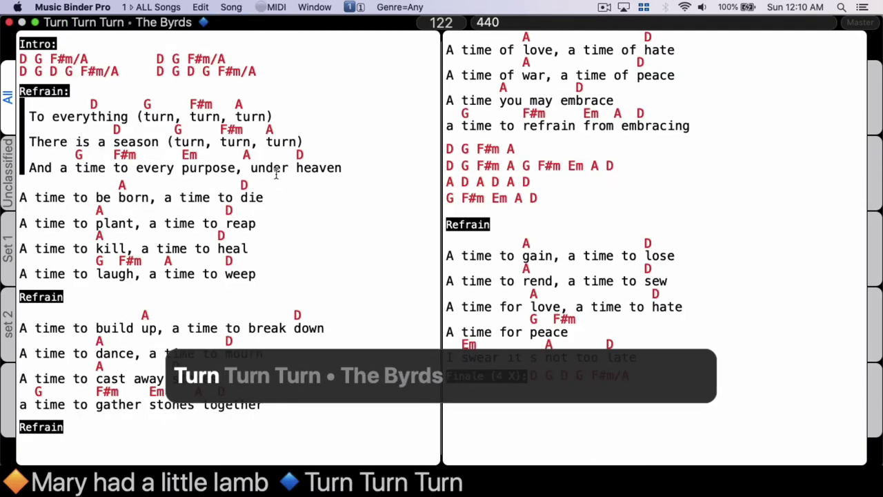
{"action": "type", "text": "susp"}
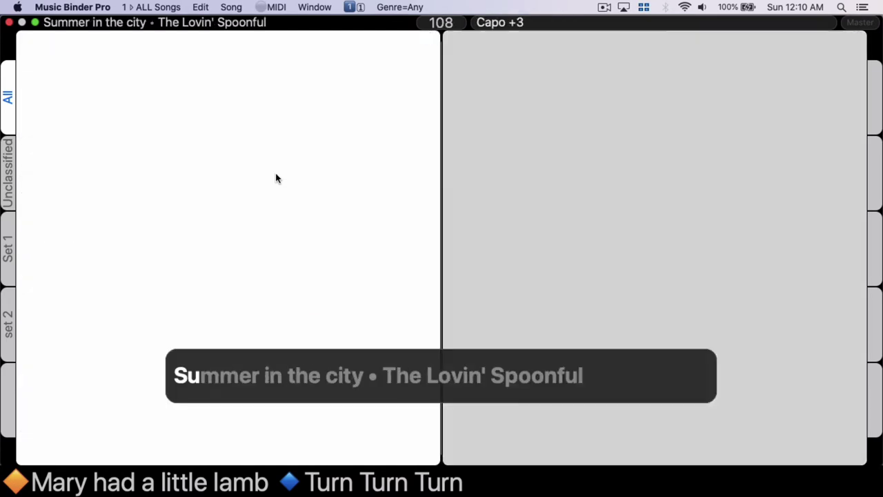
{"action": "key", "text": "super+b"}
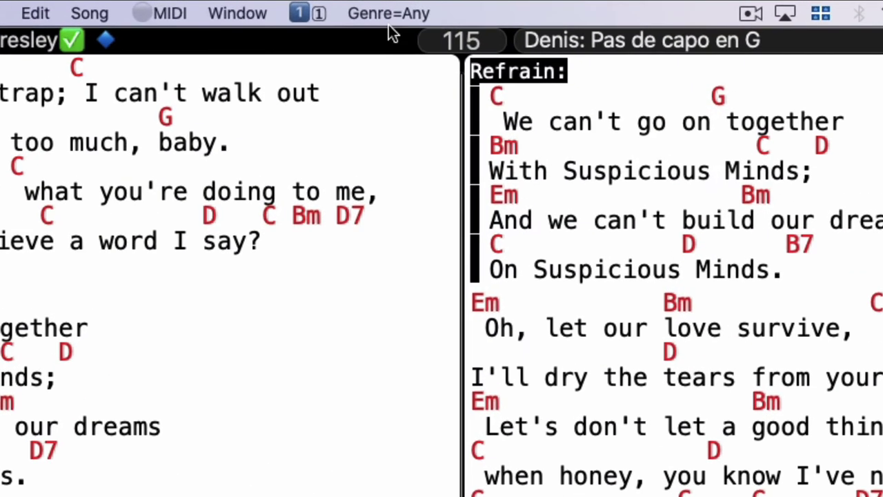
Enable Use Flags as Playback Queue and play through the flagged songs up to Suspicious Mind.
{"action": "left_click", "coordinate": [396, 18]}
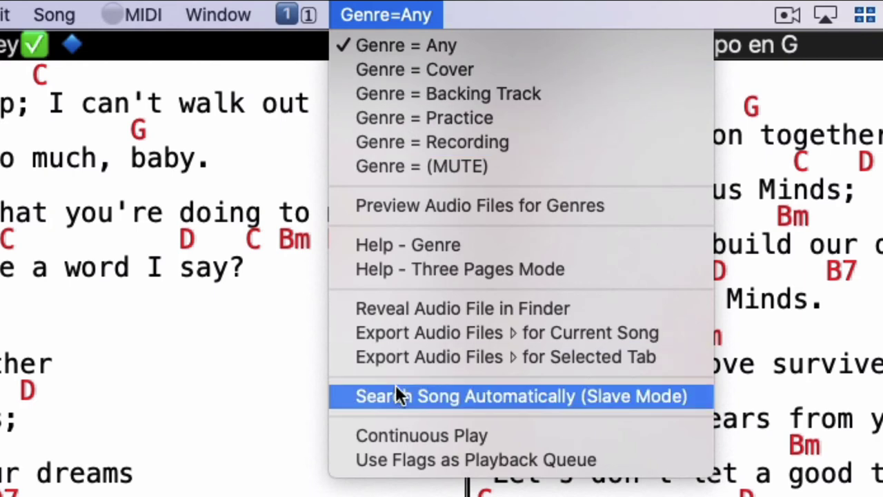
{"action": "left_click", "coordinate": [400, 461]}
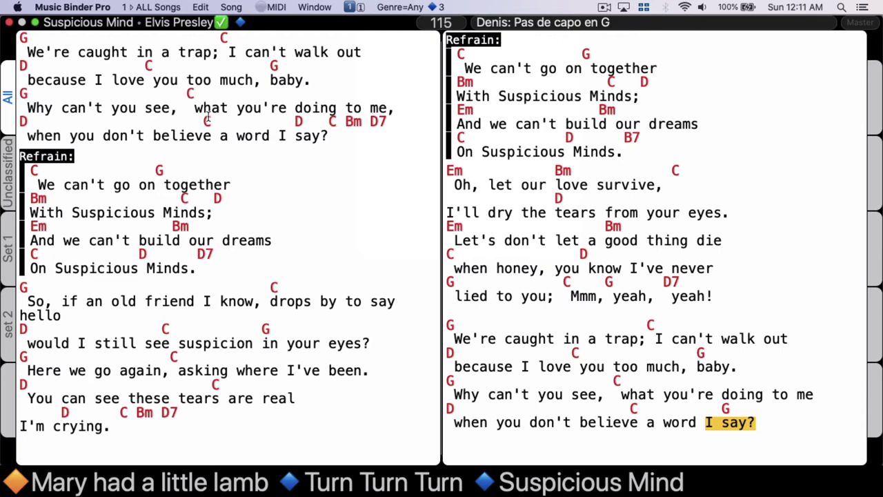
{"action": "key", "text": "space"}
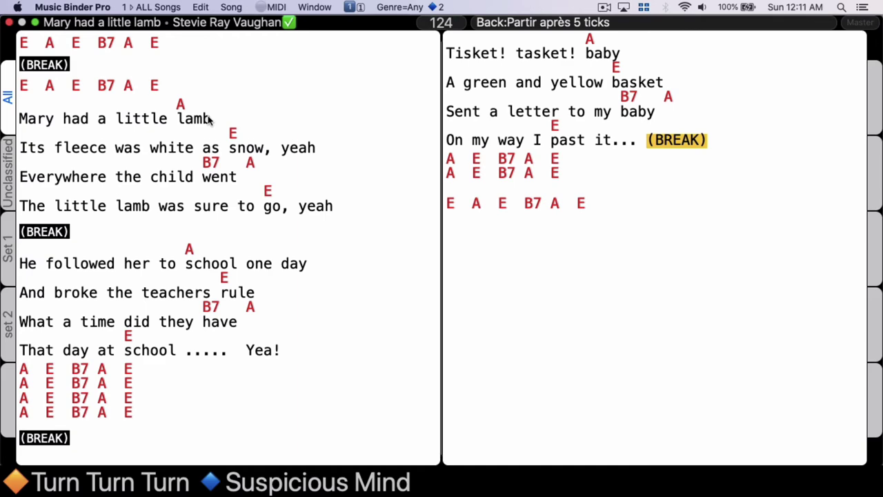
{"action": "key", "text": "space"}
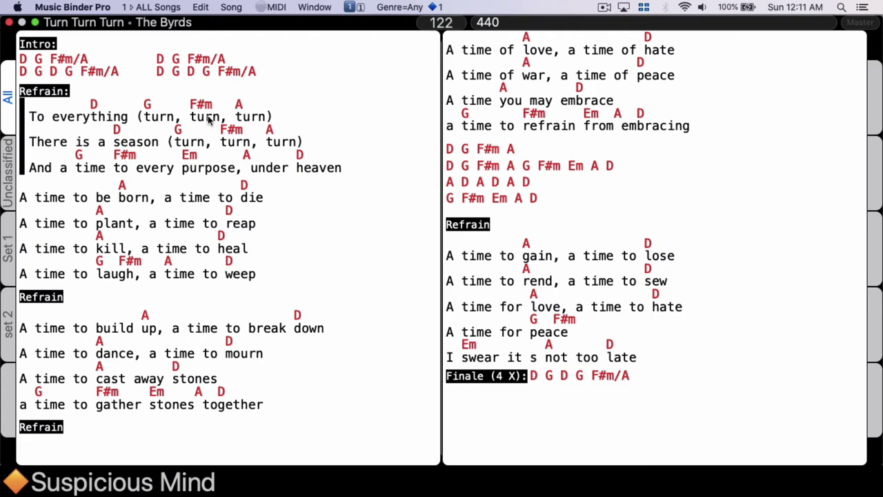
{"action": "key", "text": "Right"}
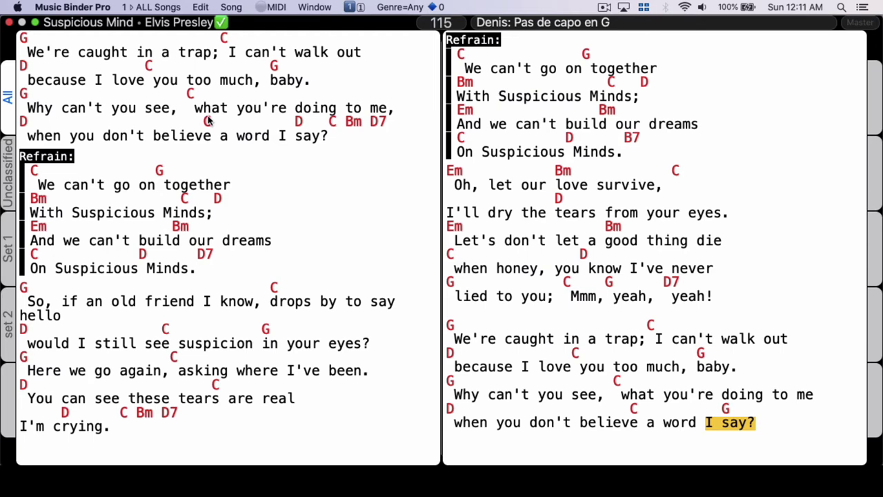
Filter the song list by "ccr" and flag all the matching songs.
{"action": "key", "text": "super+f"}
{"action": "type", "text": "ccr"}
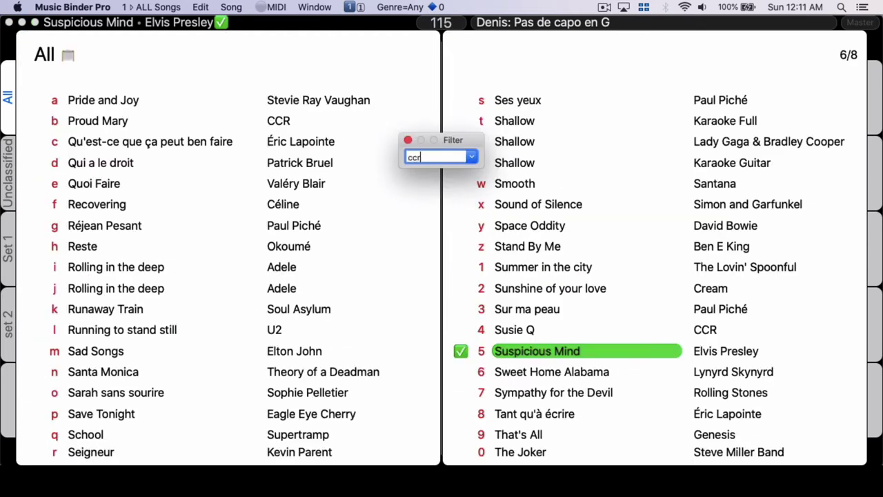
{"action": "key", "text": "Return"}
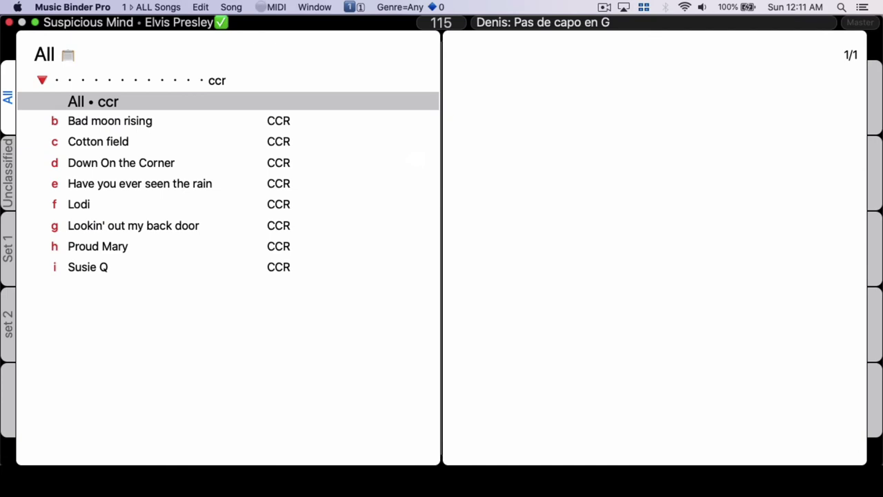
{"action": "key", "text": "Return"}
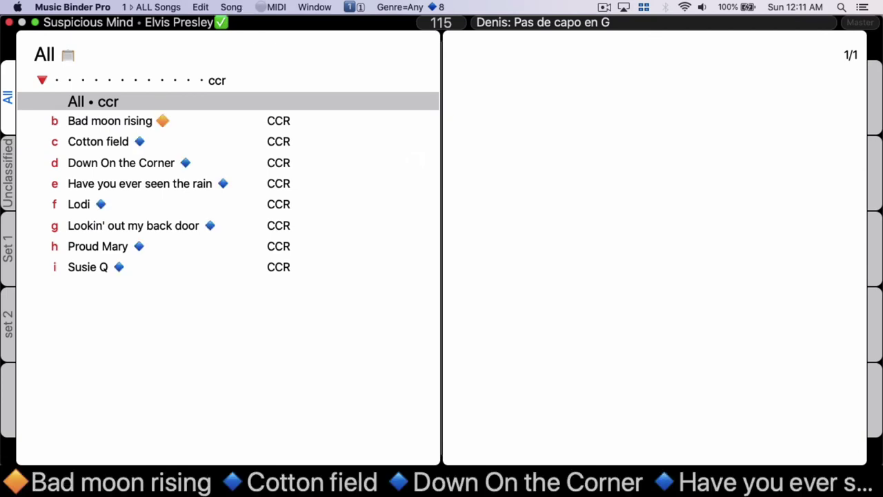
Open Bad moon rising and play it as the first song of the queue.
{"action": "key", "text": "b"}
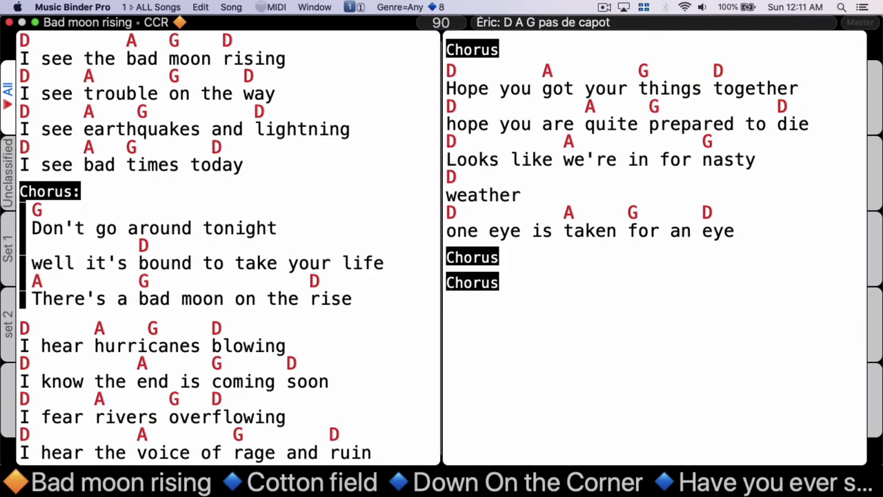
{"action": "key", "text": "space"}
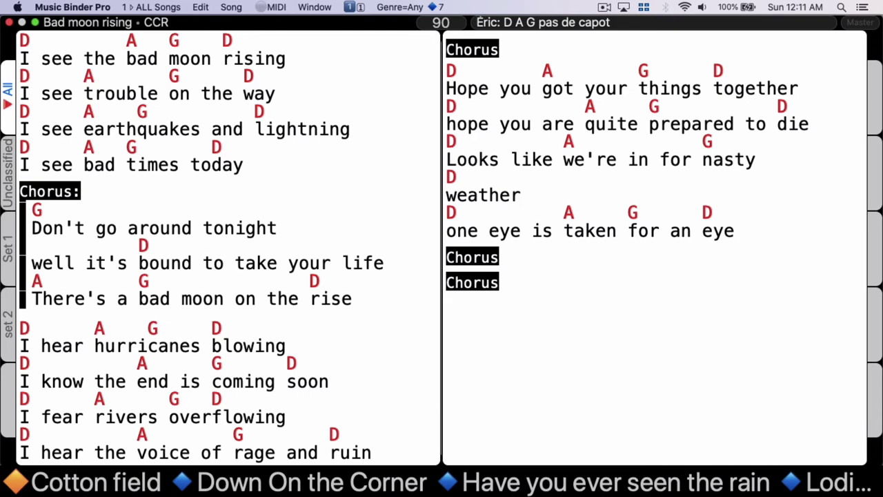
Find Hook, flag it at the front of the playback queue and play it.
{"action": "type", "text": "hoo"}
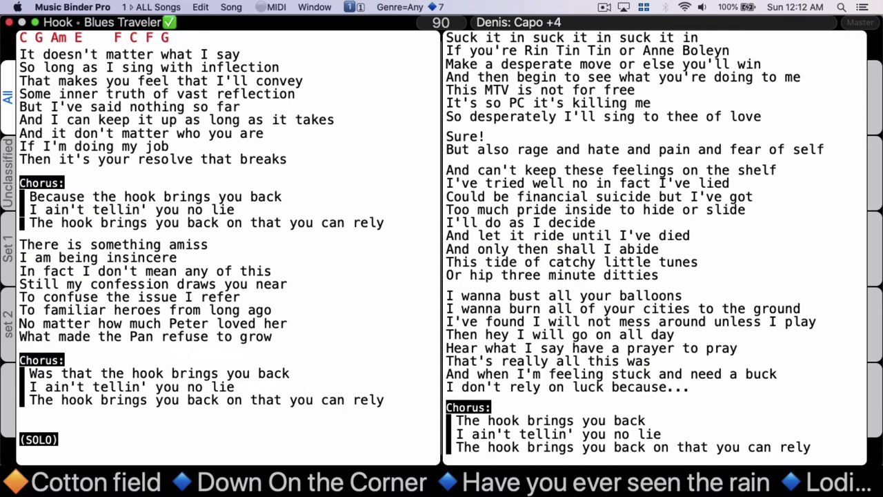
{"action": "key", "text": "Return"}
{"action": "key", "text": "Return"}
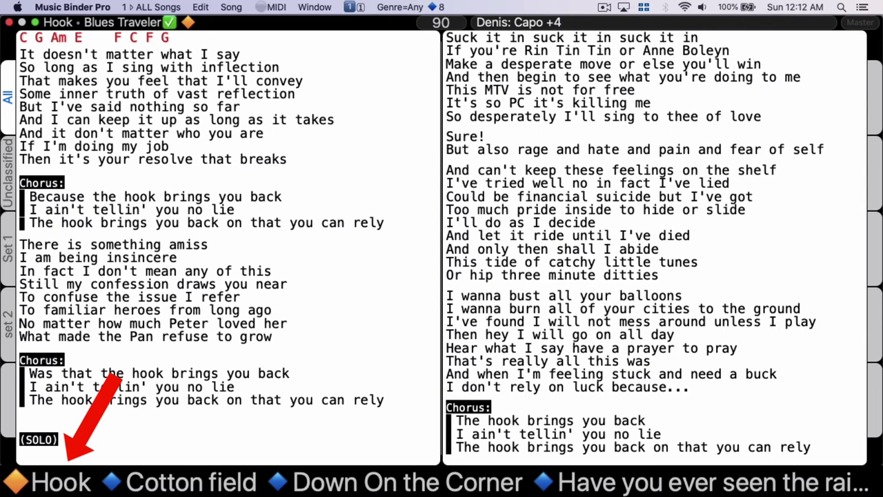
{"action": "key", "text": "space"}
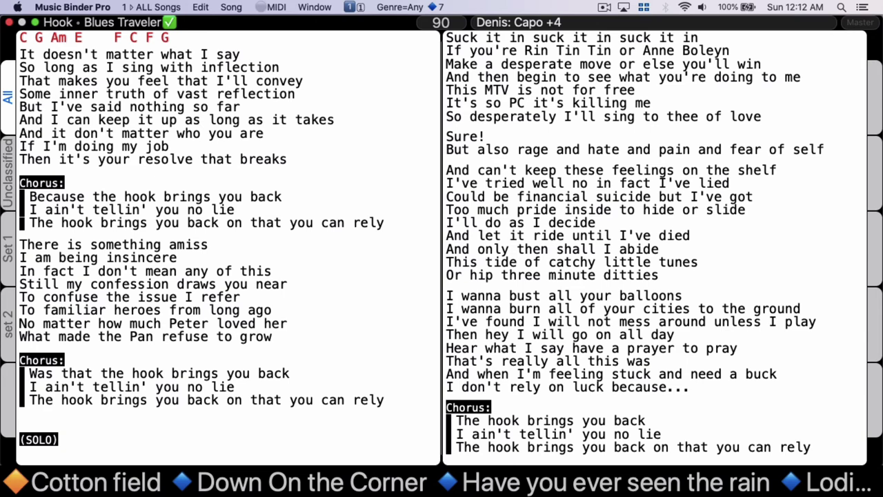
Play Turn Turn Turn bypassing the queue, and resume the queue with Cotton field.
{"action": "type", "text": "Turn"}
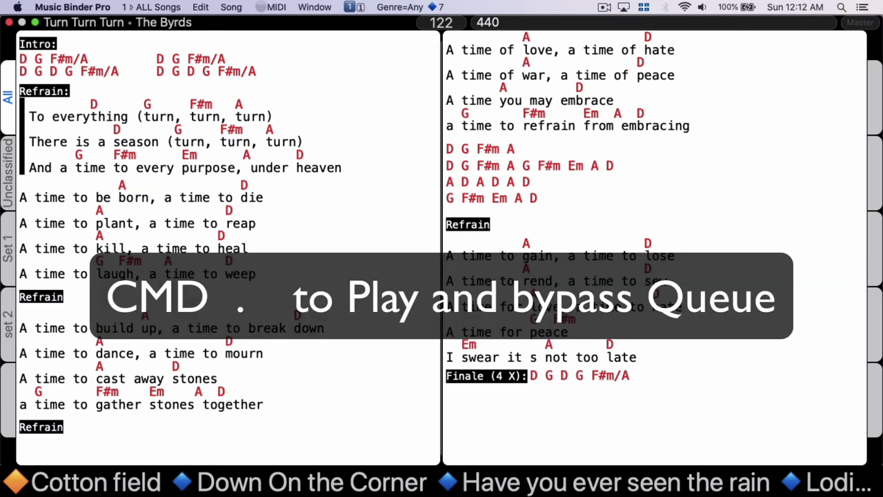
{"action": "key", "text": "super+period"}
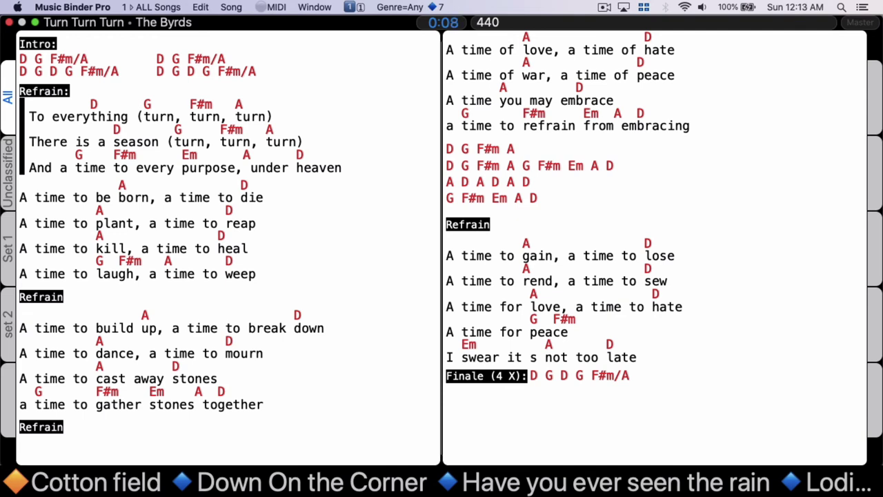
{"action": "key", "text": "space"}
{"action": "key", "text": "Right"}
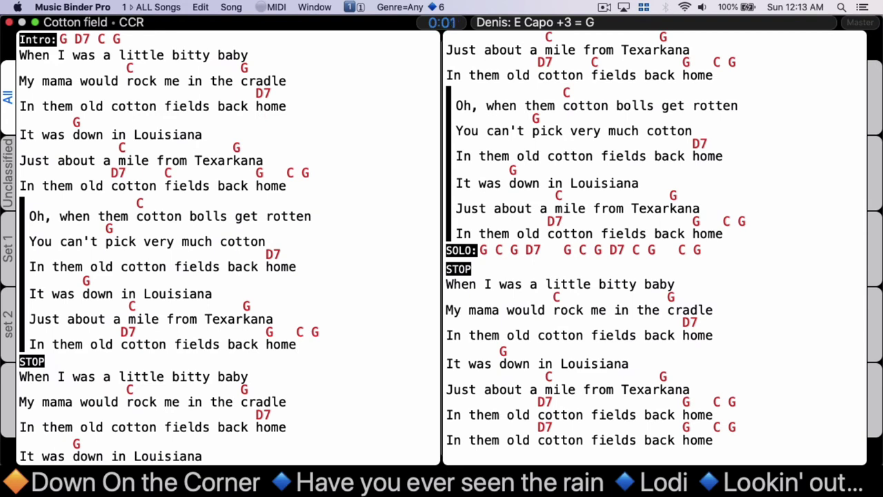